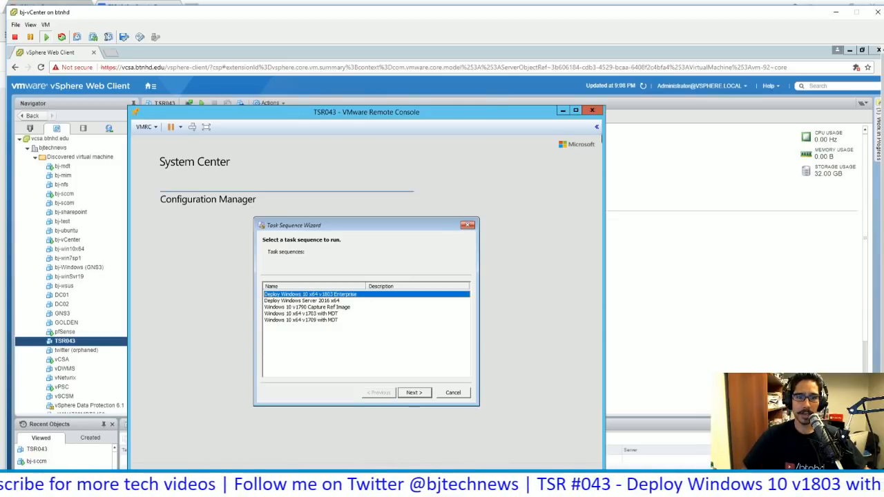
Run the Deploy Windows 10 x64 v1803 Enterprise task sequence from the Task Sequence Wizard on the VM
left_click(295, 363)
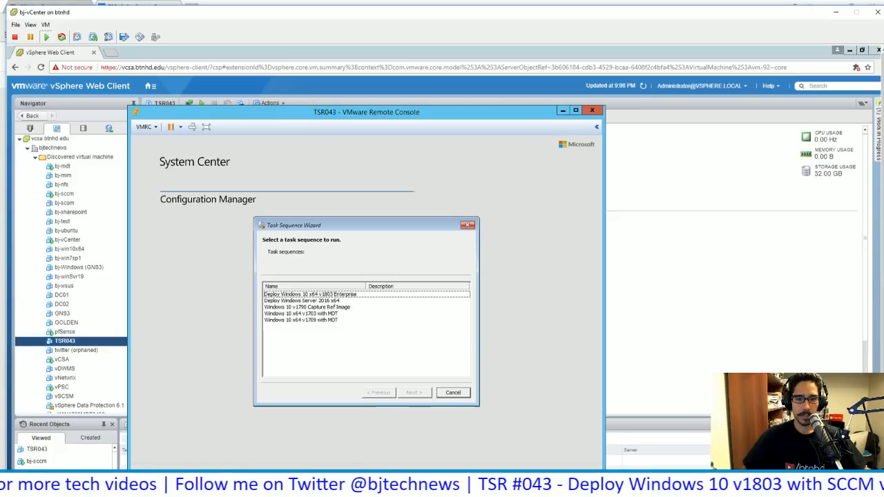
key("Down")
key("Up")
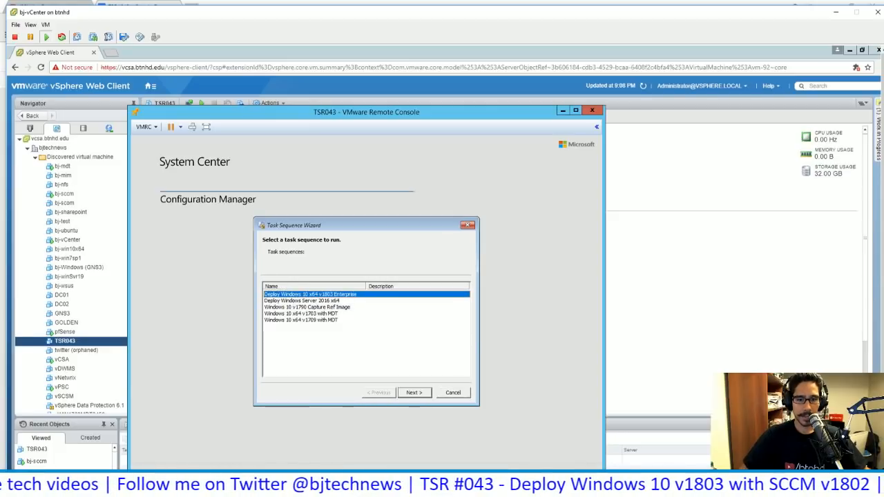
key("Tab")
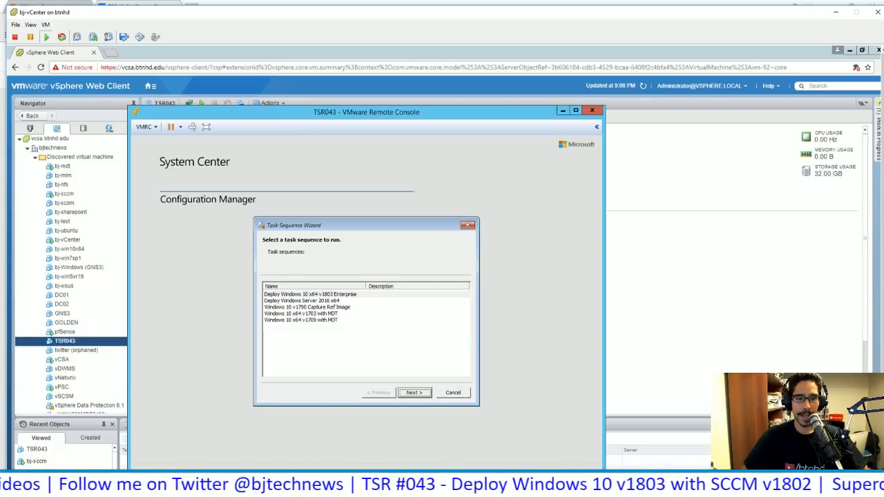
key("Return")
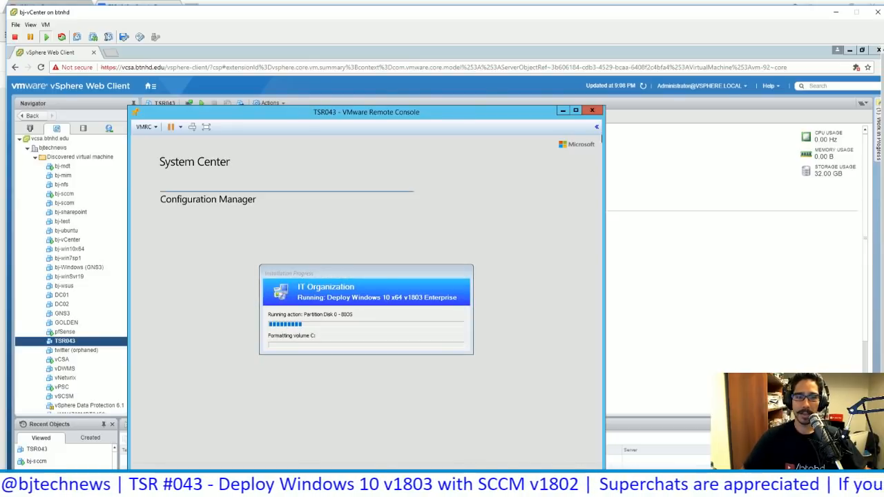
Minimize the remote console window and review the announcements in the TSR#043 notes document
left_click(835, 13)
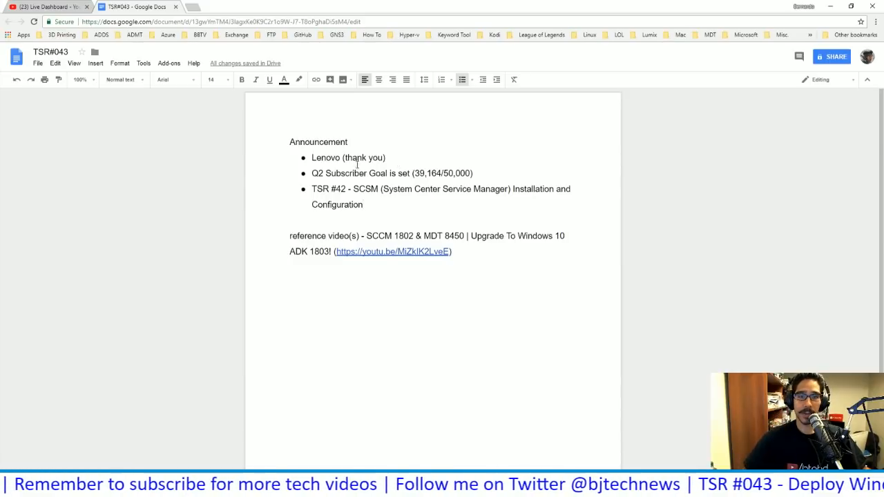
left_click_drag(364, 205, 350, 192)
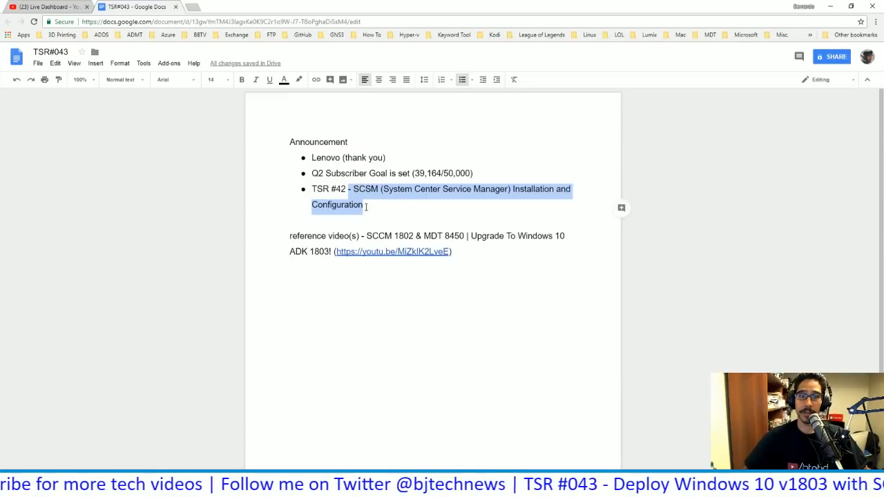
left_click(364, 205)
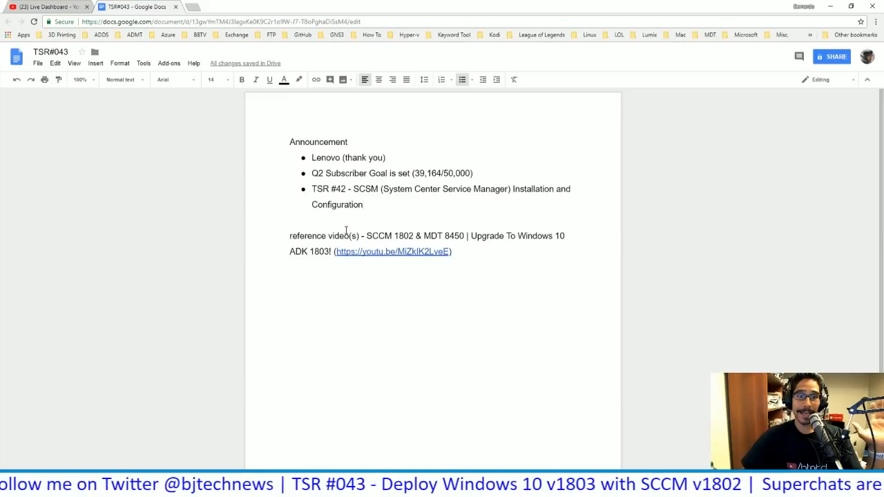
Open the reference video link from the notes document and start playing it on YouTube
left_click(328, 251)
left_click_drag(329, 252, 314, 251)
left_click(371, 252)
left_click(380, 268)
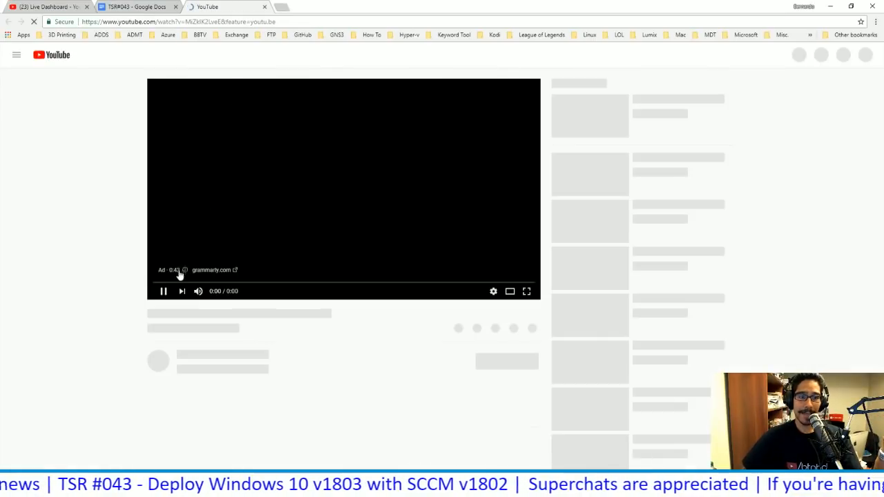
left_click(164, 293)
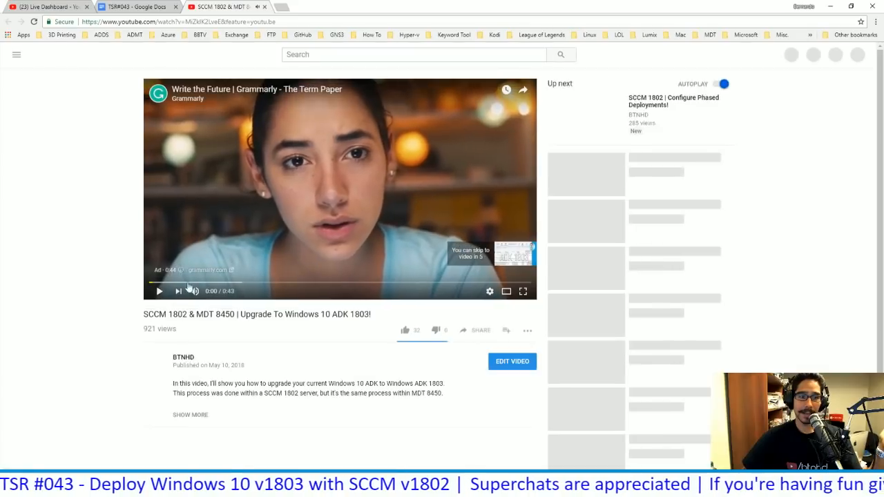
left_click(161, 294)
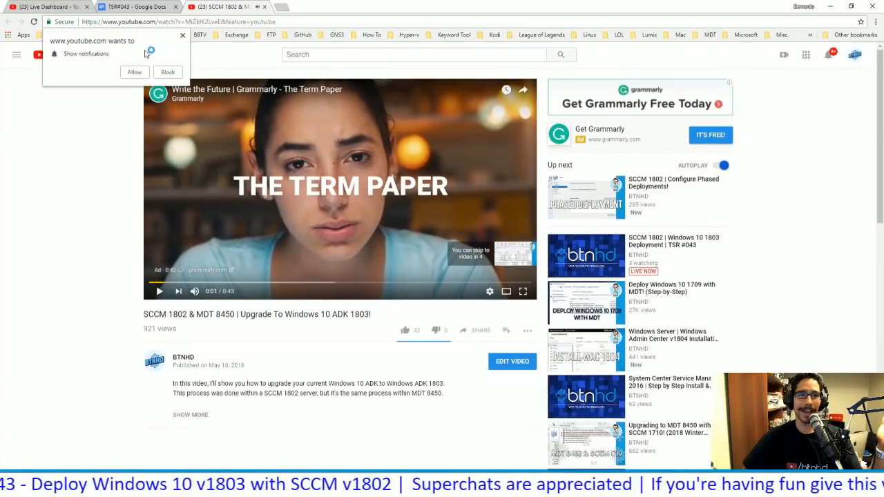
left_click(183, 36)
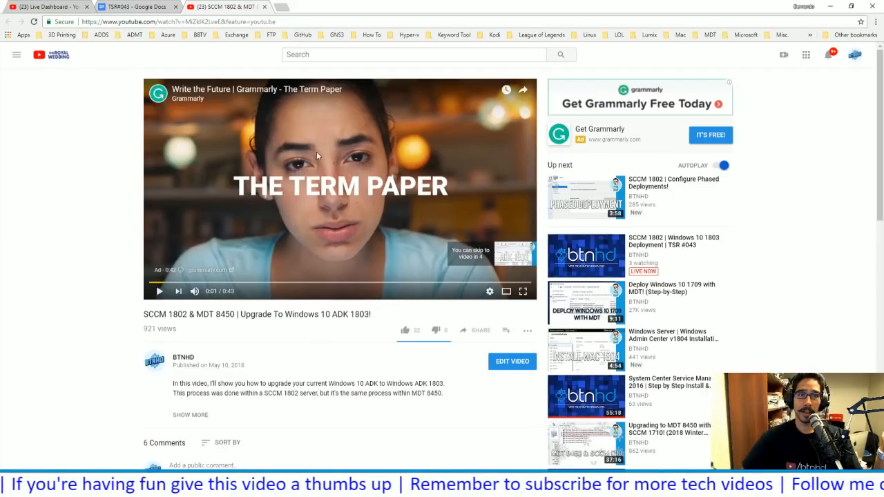
Close the YouTube tab and highlight MDT 8450 in the reference video title in the notes
left_click(265, 7)
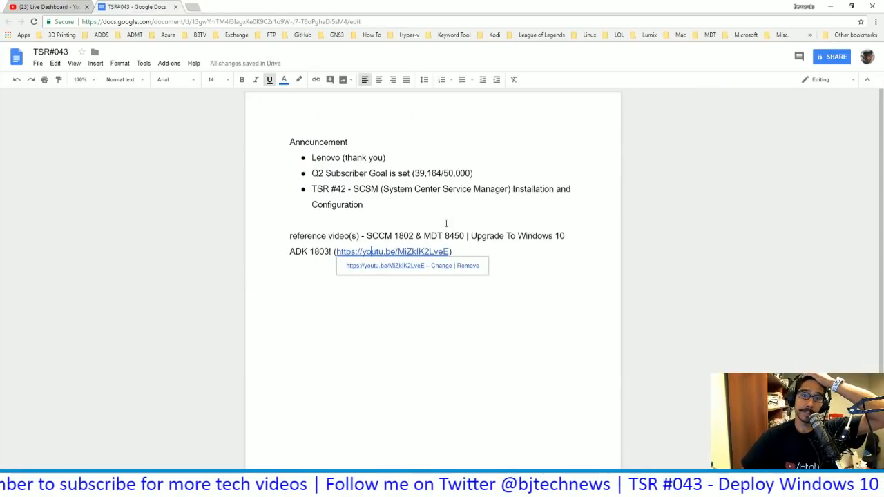
left_click(464, 235)
left_click_drag(447, 233, 426, 233)
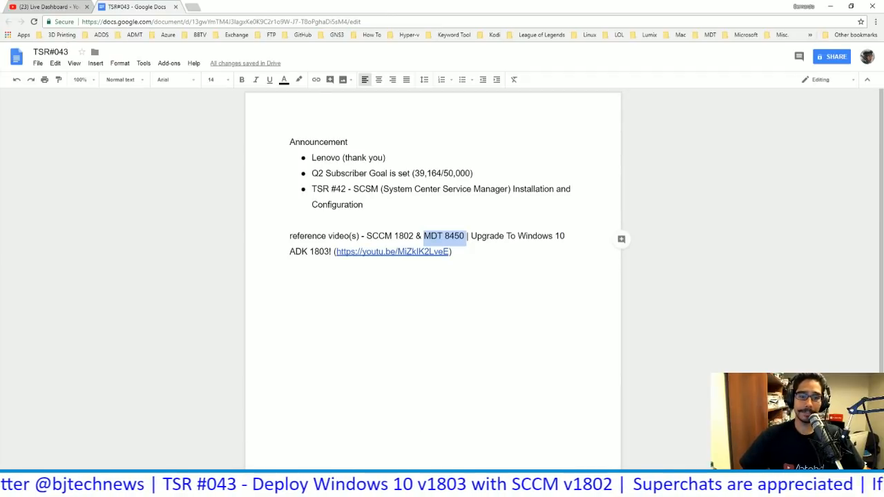
Switch to the presentation, start the slideshow, and advance to the Download Windows 10 1803 ISO slide
left_click(570, 483)
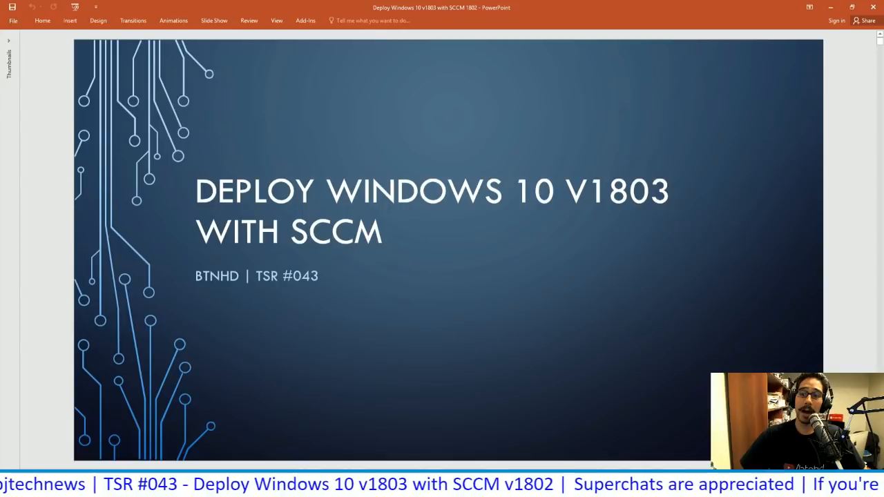
key("F5")
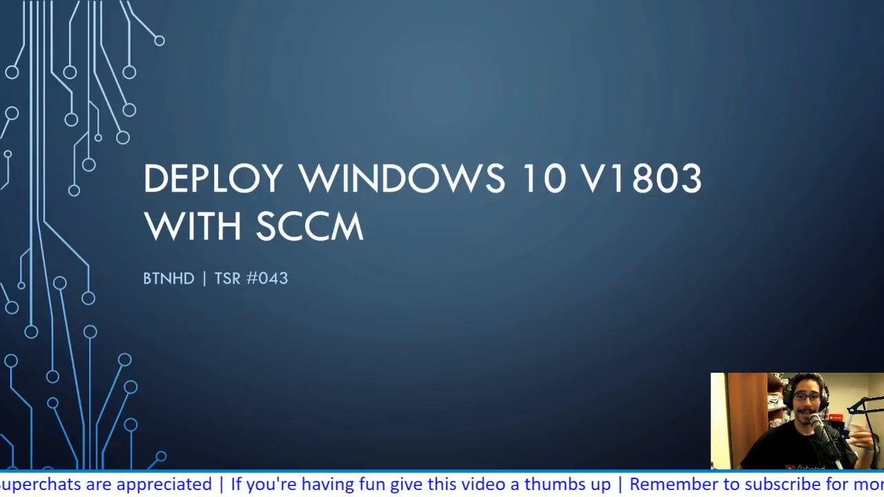
key("Right")
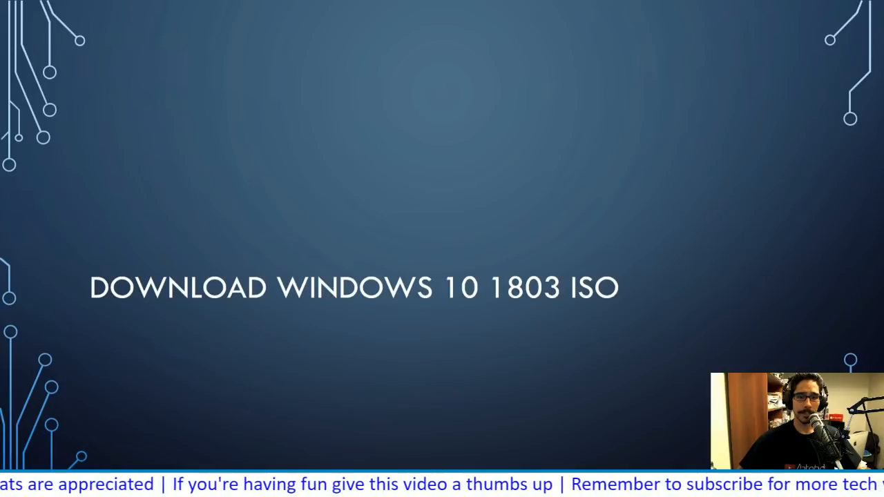
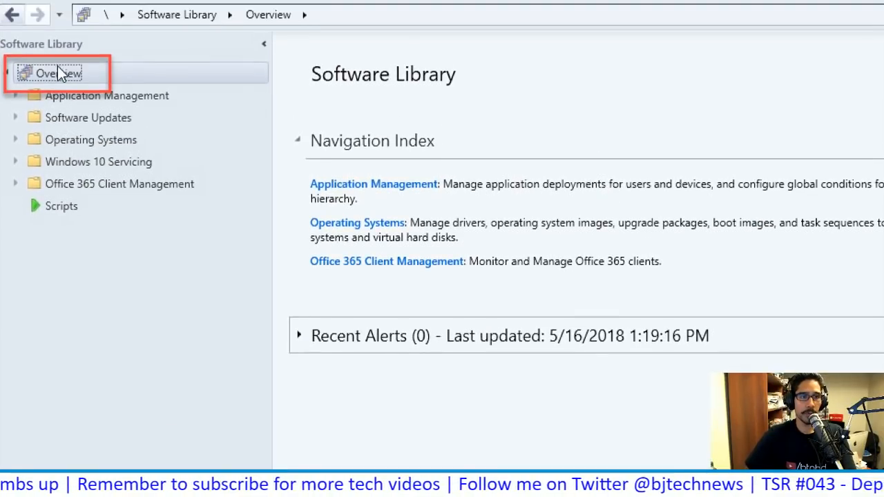
Add a Windows 10 Enterprise x64 v1803 operating system image from the v1803 sources\install.wim path on the bj-sccm share
left_click(33, 140)
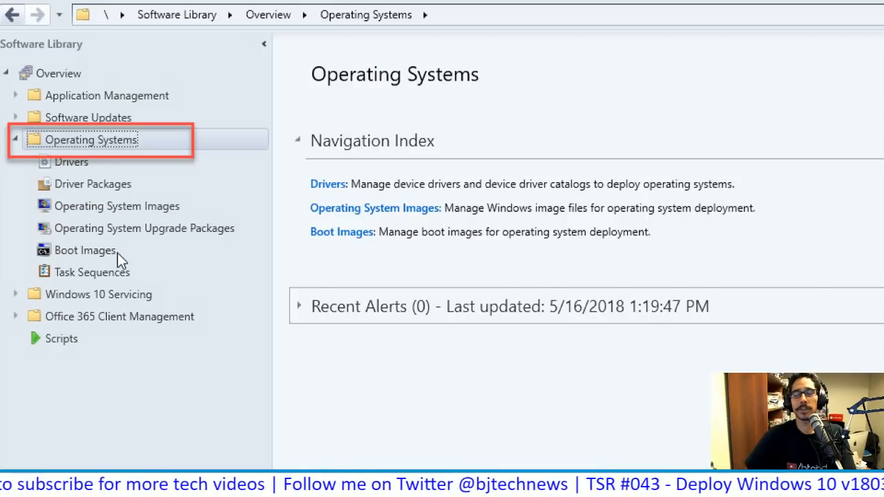
left_click(89, 213)
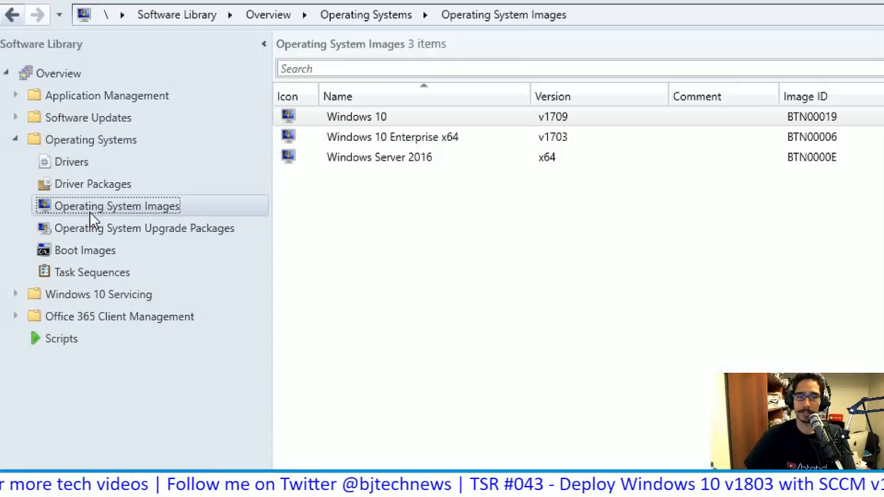
right_click(151, 214)
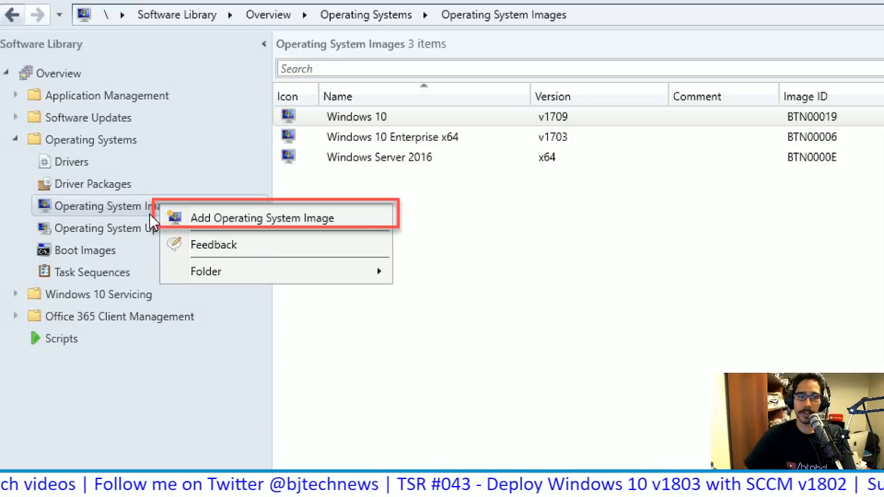
left_click(198, 219)
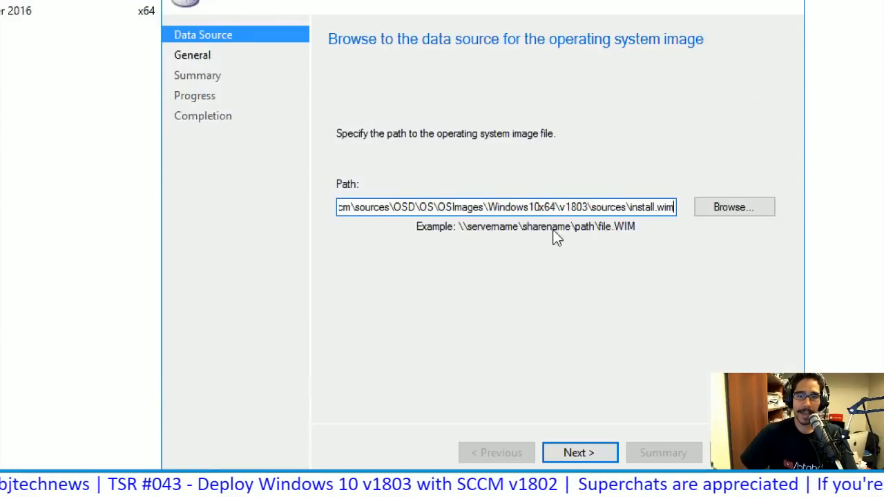
left_click(591, 456)
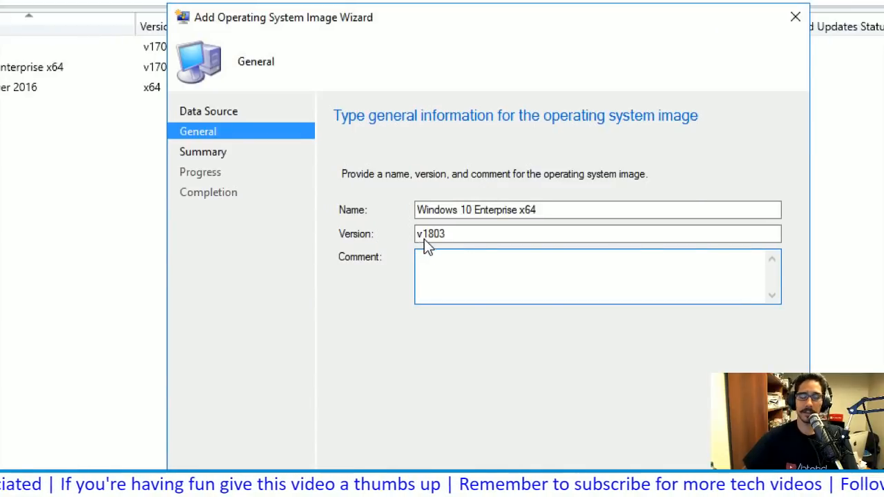
key("Return")
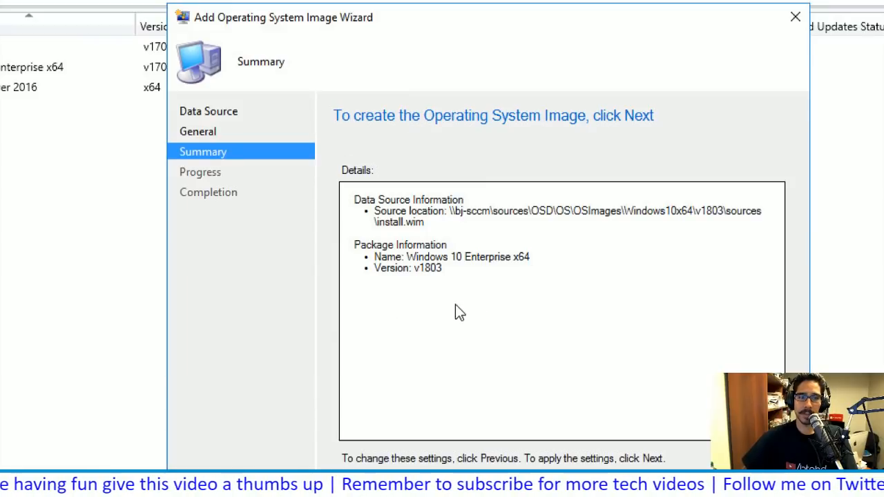
key("Return")
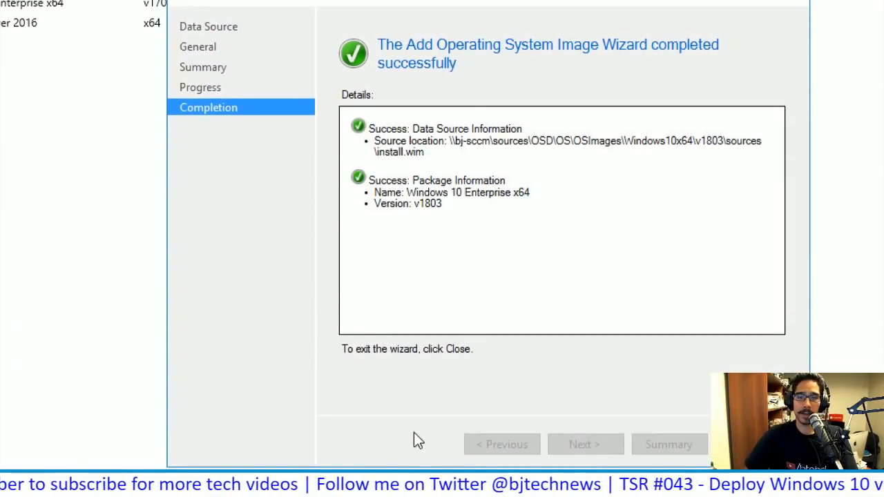
key("Return")
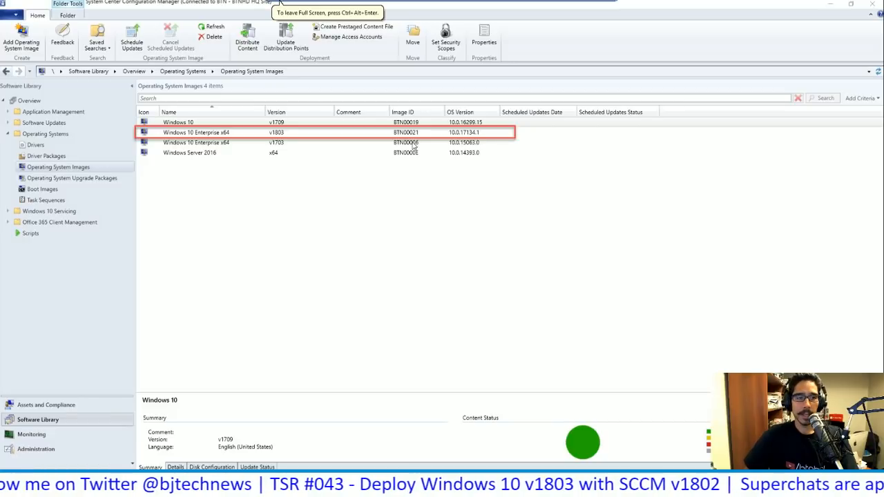
Distribute the new v1803 Windows 10 Enterprise x64 image to the BJ-SCCM.BTNHD.EDU distribution point
right_click(320, 133)
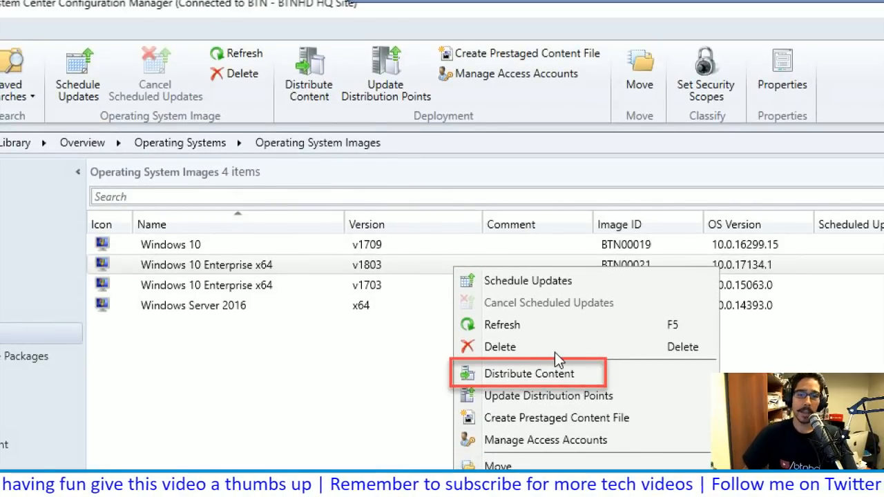
left_click(525, 373)
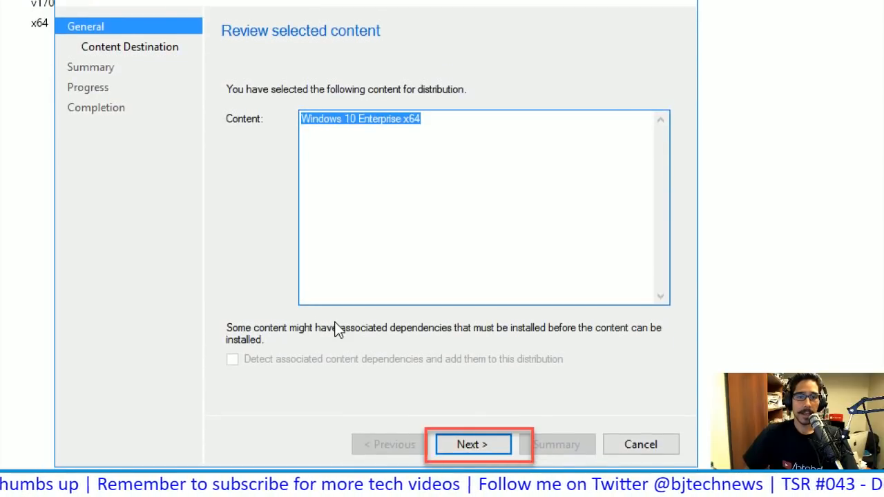
key("Return")
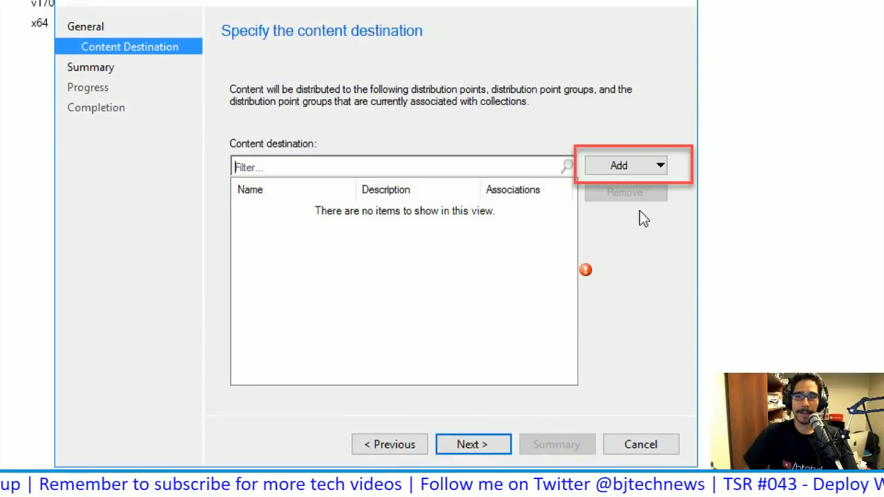
left_click(621, 166)
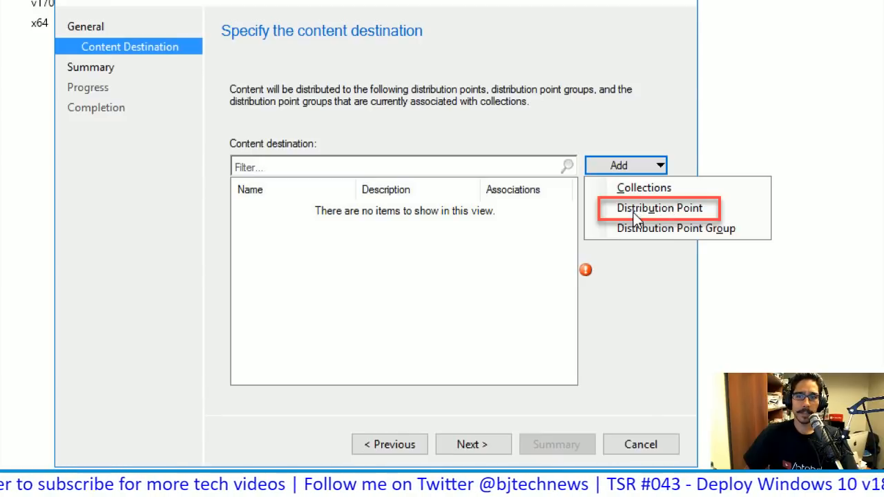
left_click(635, 215)
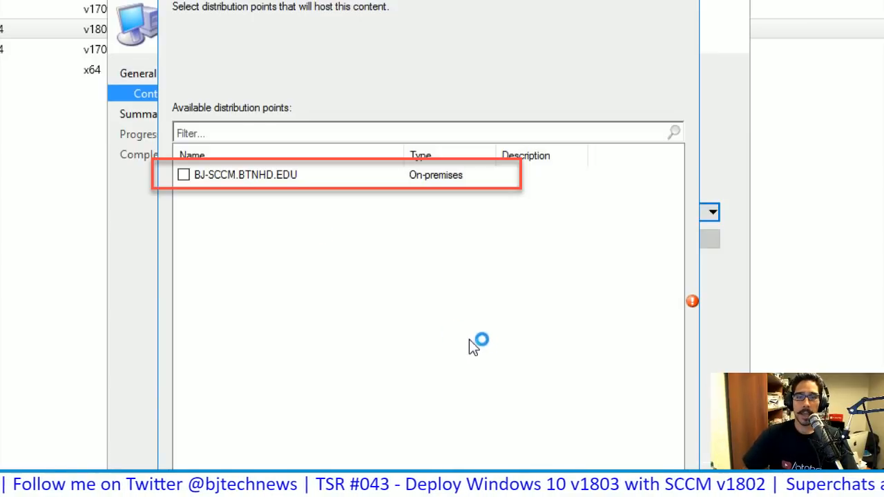
left_click(183, 175)
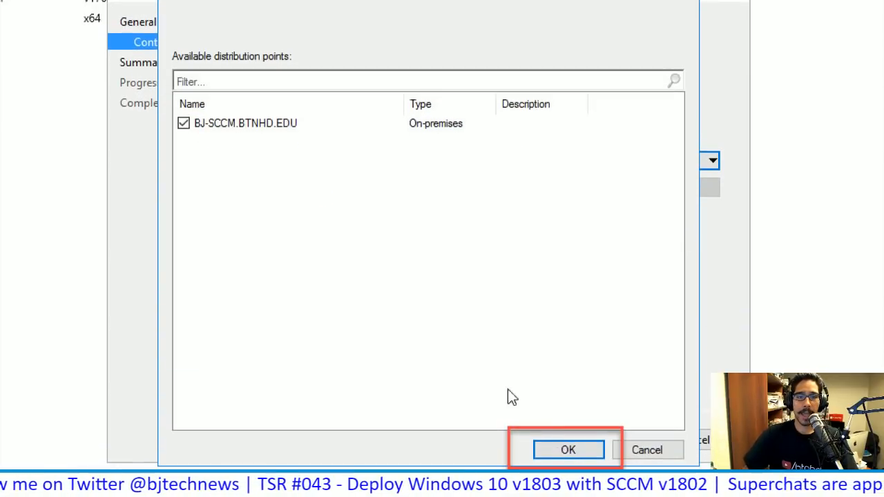
key("Return")
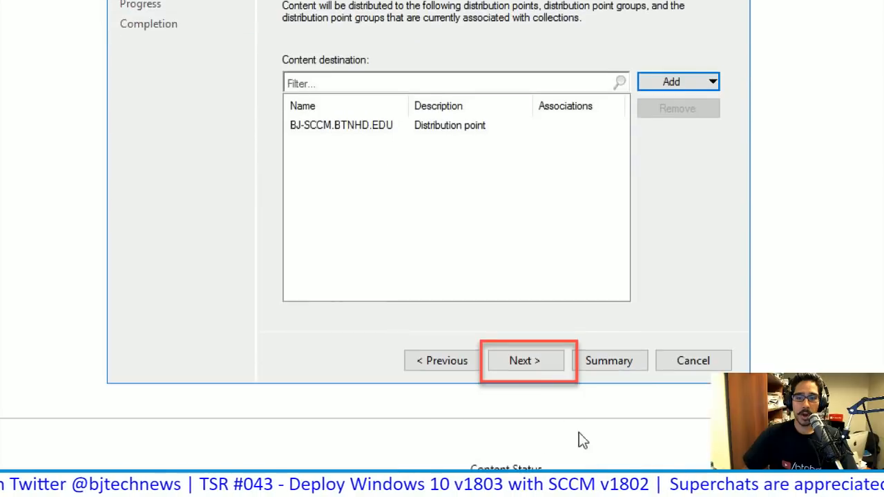
left_click(522, 361)
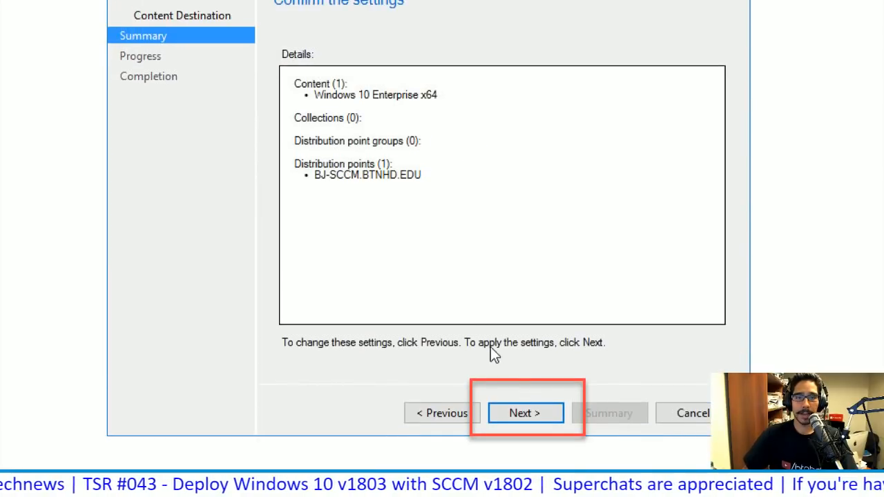
key("Return")
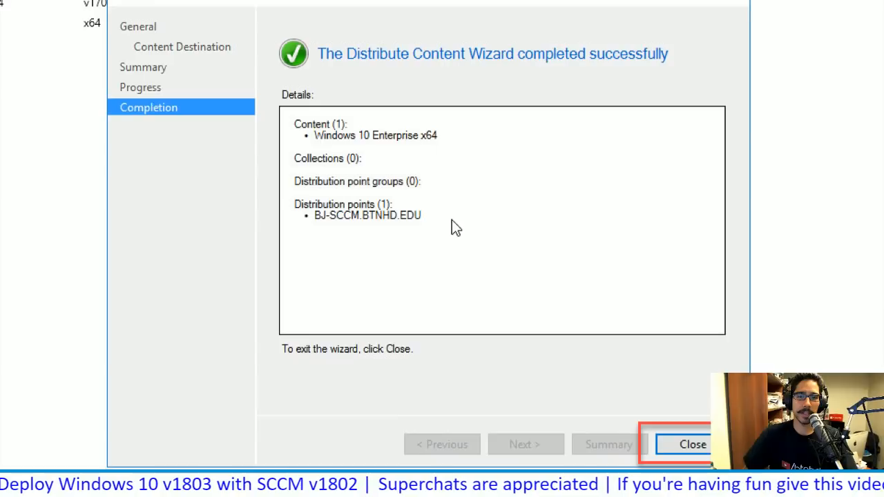
key("Return")
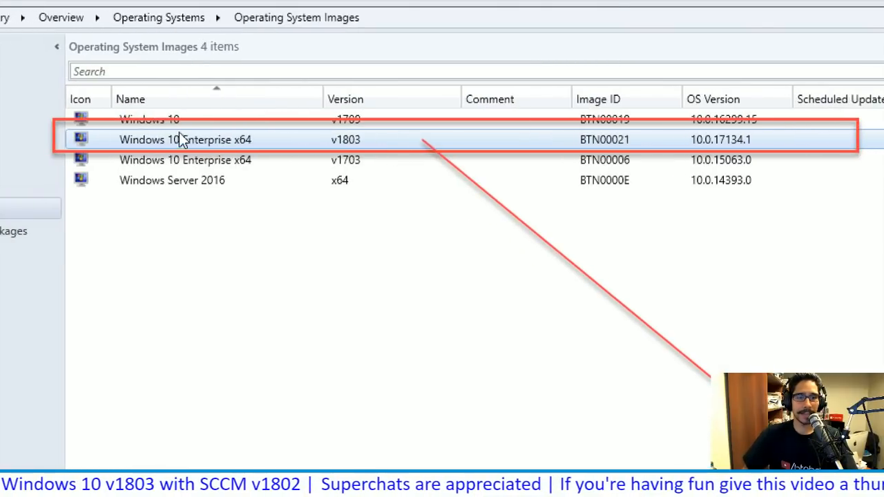